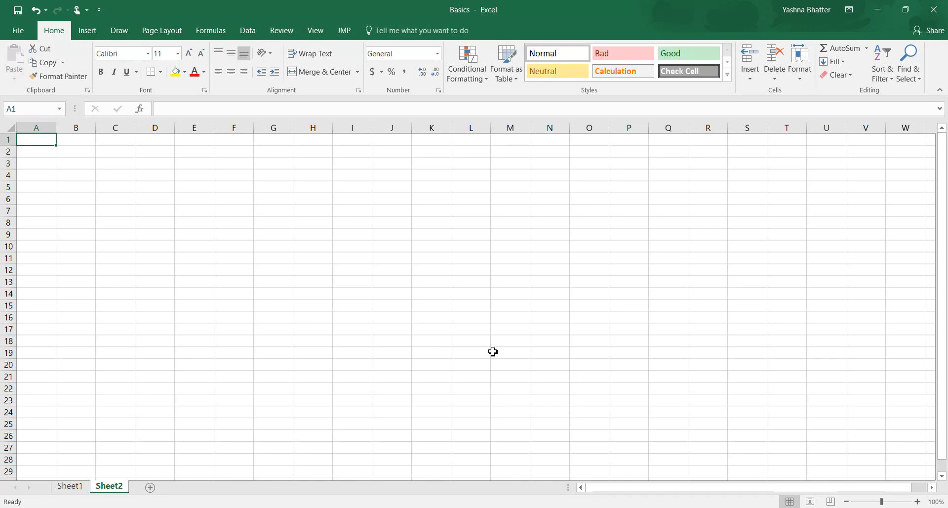
# Step: Examine the layout of rows, columns and cells on Sheet2 by selecting row 6, columns E and N, and cell C8
pyautogui.click(8, 198)
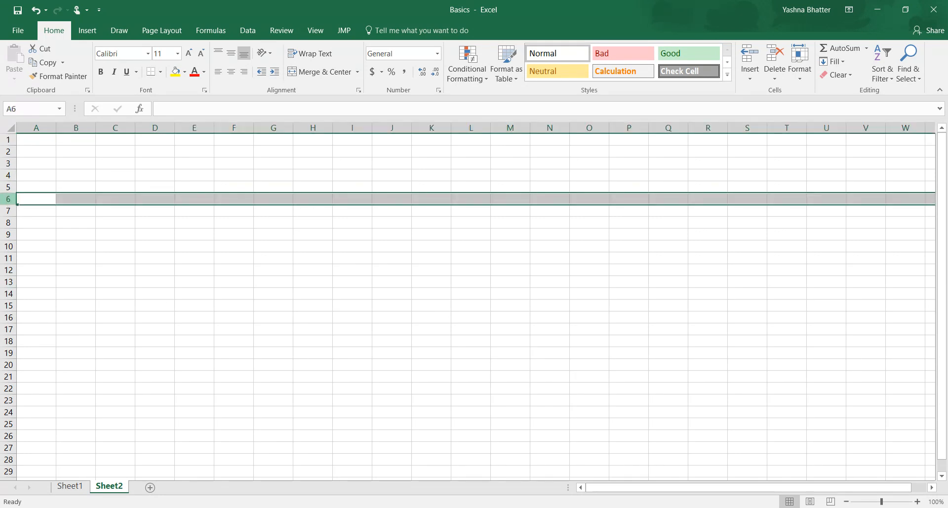
pyautogui.click(194, 125)
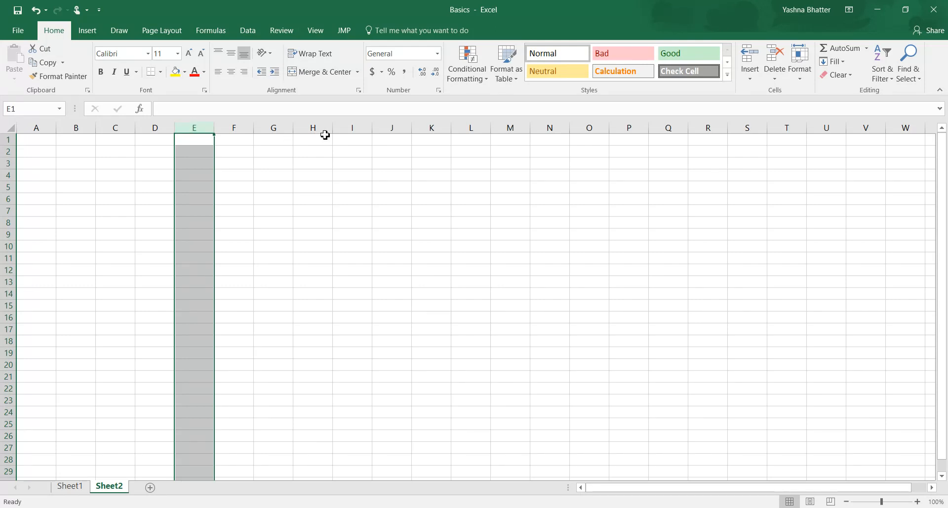
pyautogui.click(349, 128)
pyautogui.click(554, 126)
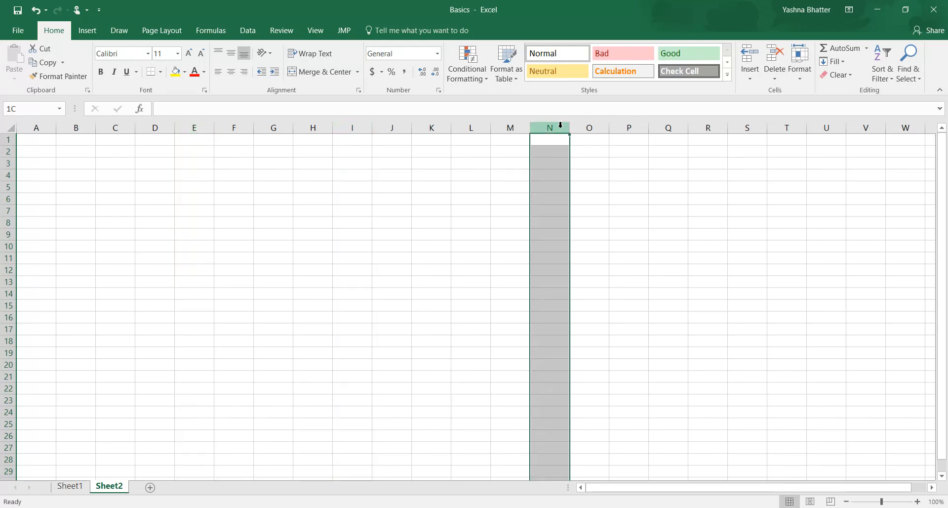
pyautogui.click(105, 226)
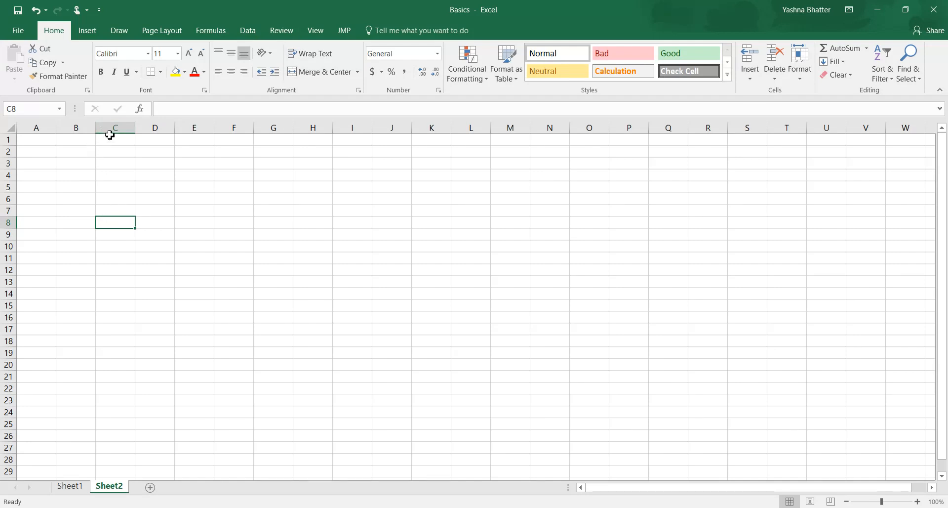
pyautogui.click(9, 222)
pyautogui.click(108, 222)
# Step: Switch to Sheet1 and review the data table in A1:E10 and the first empty row beneath it
pyautogui.click(70, 486)
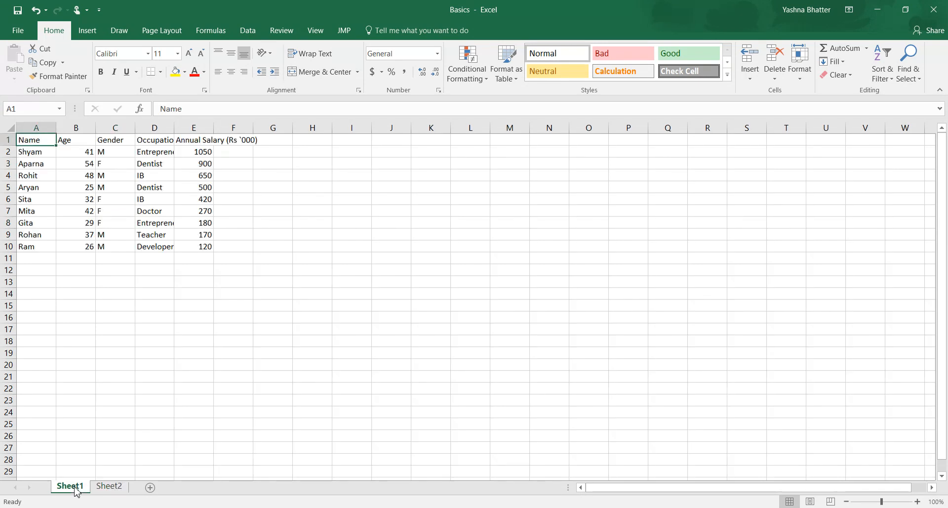
pyautogui.click(233, 294)
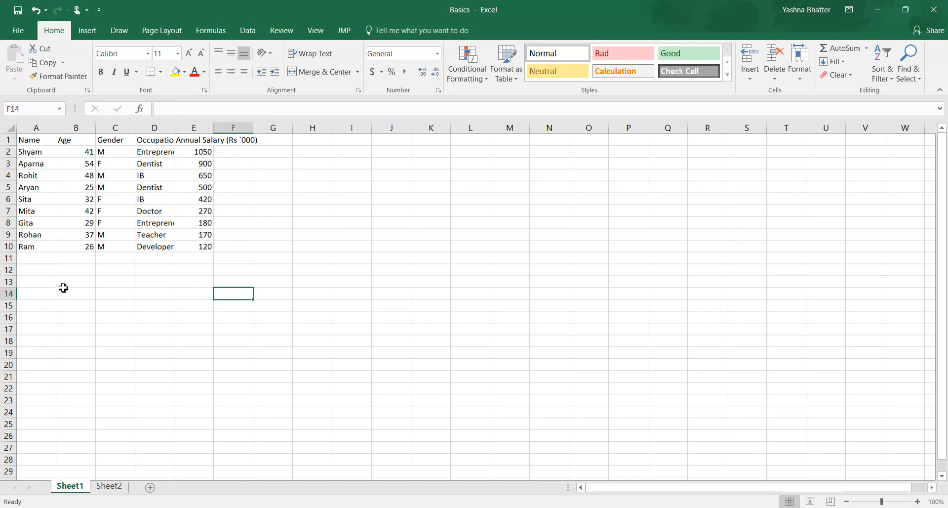
pyautogui.moveTo(39, 140); pyautogui.dragTo(200, 251)
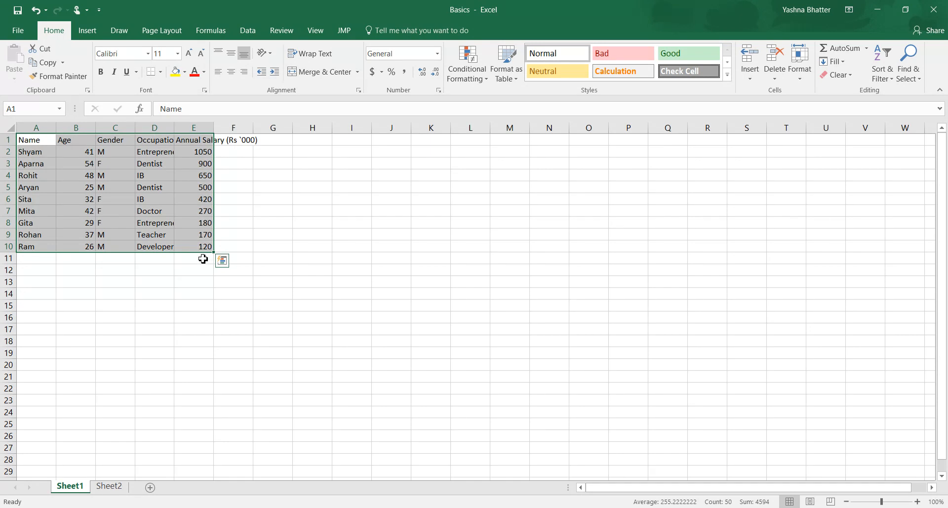
pyautogui.click(198, 258)
pyautogui.click(35, 255)
pyautogui.click(35, 269)
pyautogui.click(36, 257)
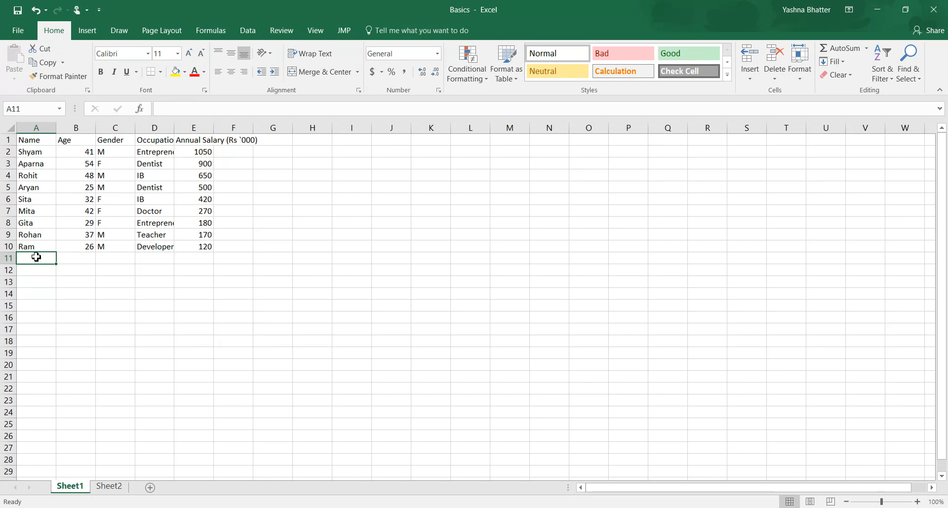
# Step: Examine the Occupation entries in D2:D10 to see which are cut off by the column width
pyautogui.click(165, 152)
pyautogui.click(157, 211)
pyautogui.click(158, 223)
pyautogui.click(166, 247)
pyautogui.moveTo(158, 152); pyautogui.dragTo(159, 245)
pyautogui.click(176, 295)
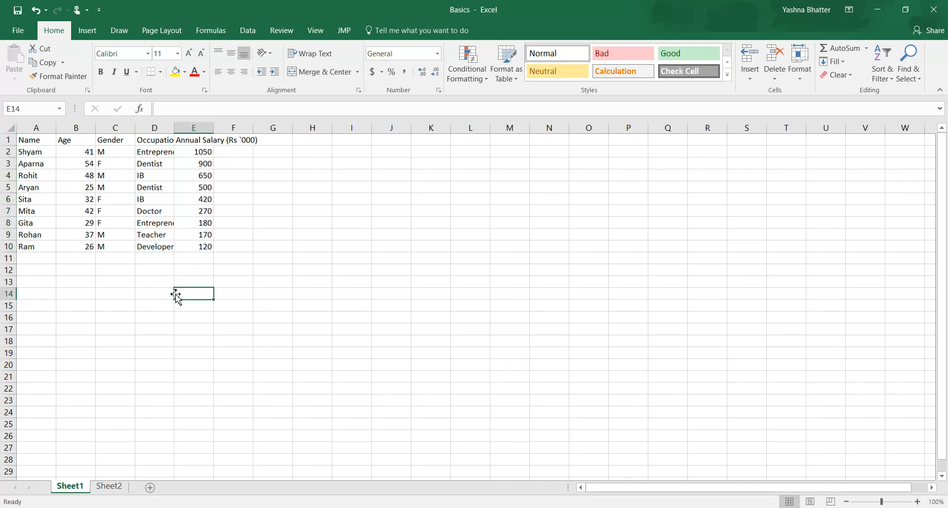
# Step: AutoFit the widths of all columns on Sheet1 to their contents
pyautogui.click(9, 128)
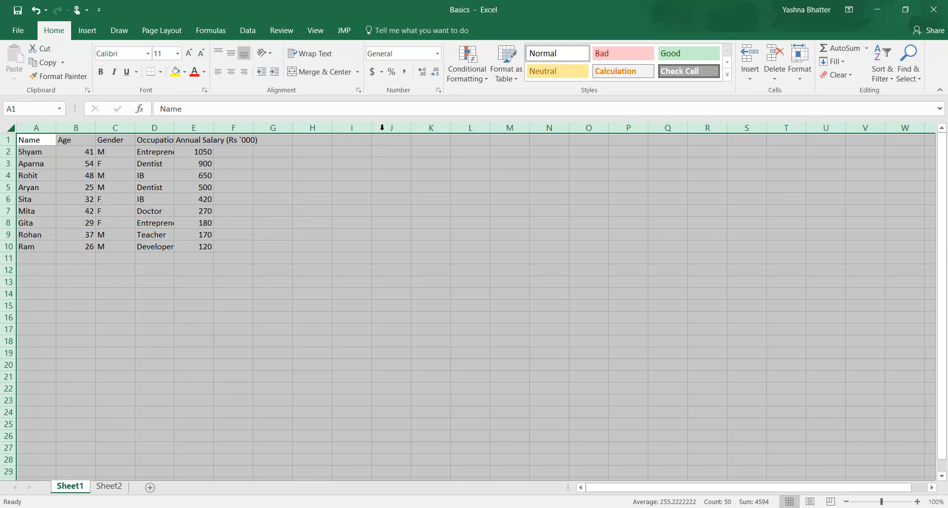
pyautogui.doubleClick(452, 127)
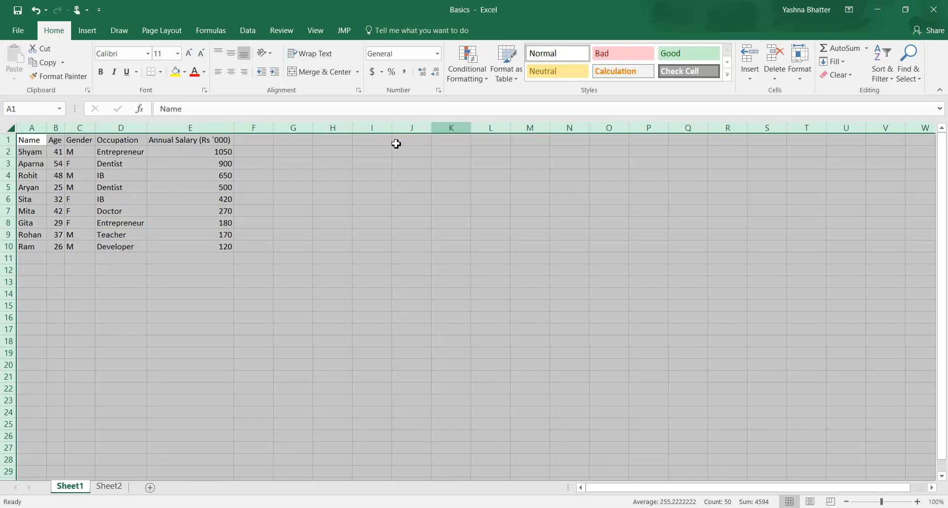
pyautogui.click(100, 165)
pyautogui.moveTo(118, 152); pyautogui.dragTo(201, 242)
pyautogui.click(196, 296)
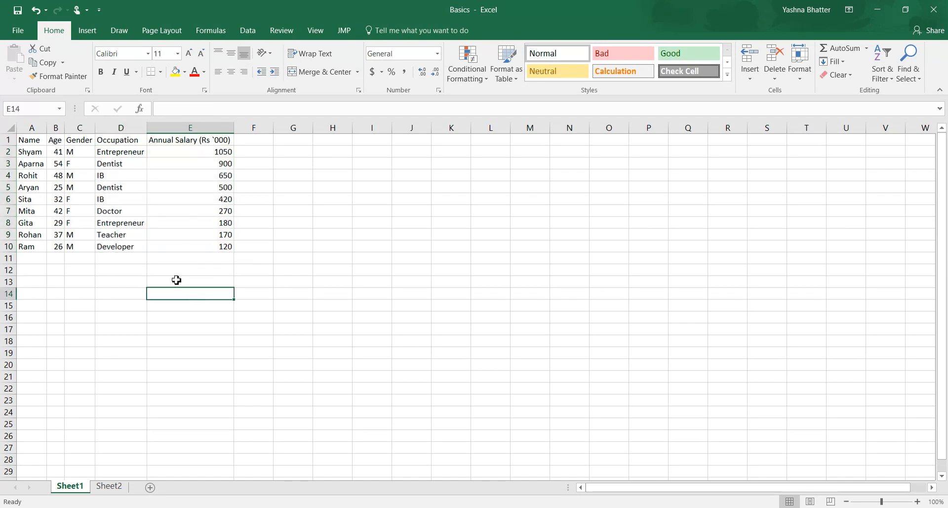
pyautogui.click(124, 203)
pyautogui.click(79, 185)
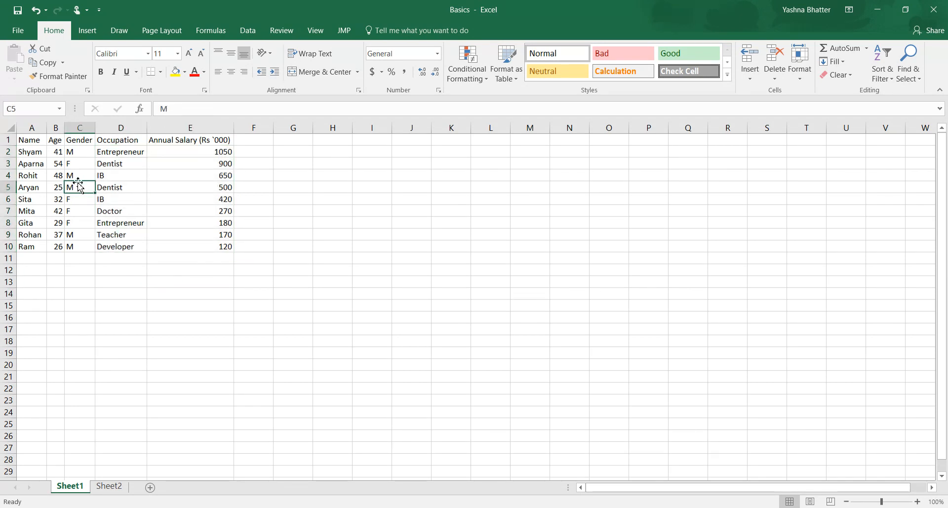
# Step: Start a new record in row 11 with the person's name, age 27 and gender F
pyautogui.click(133, 246)
pyautogui.click(121, 257)
pyautogui.click(34, 259)
pyautogui.write('Anita')
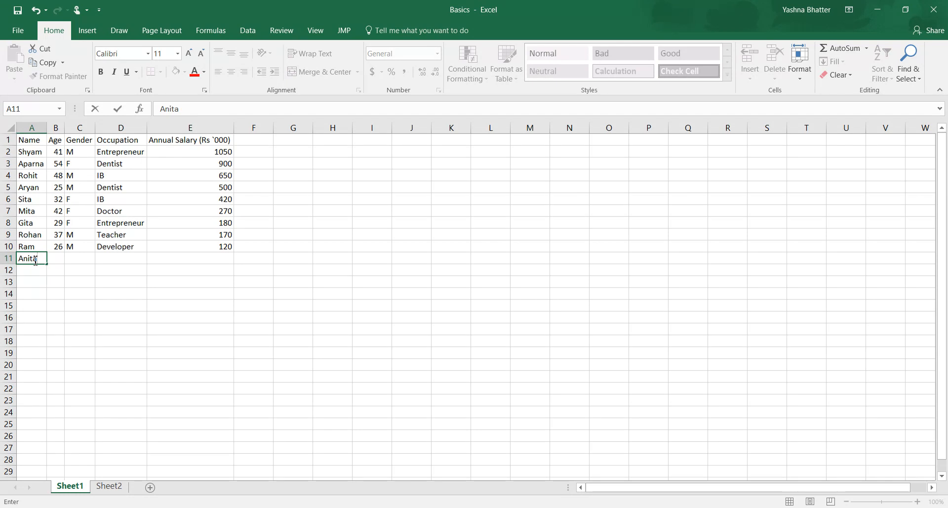
pyautogui.press('Tab')
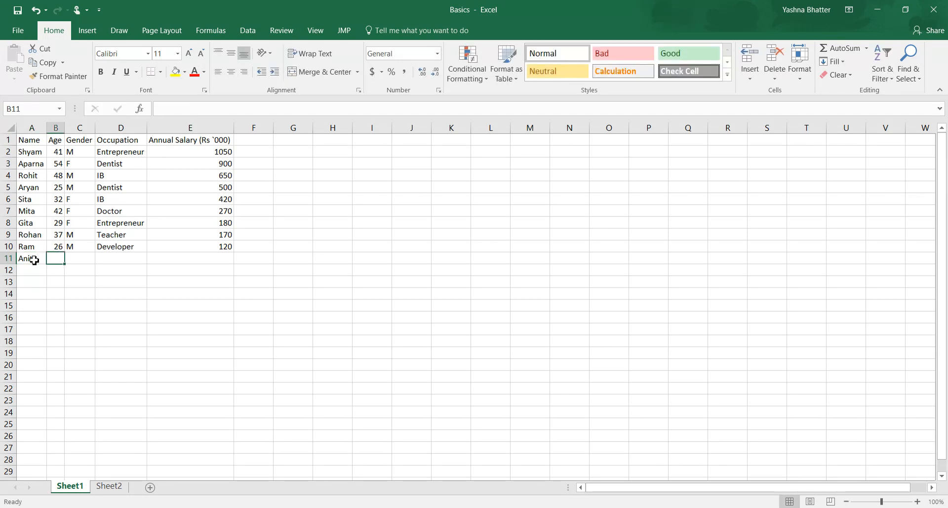
pyautogui.write('27')
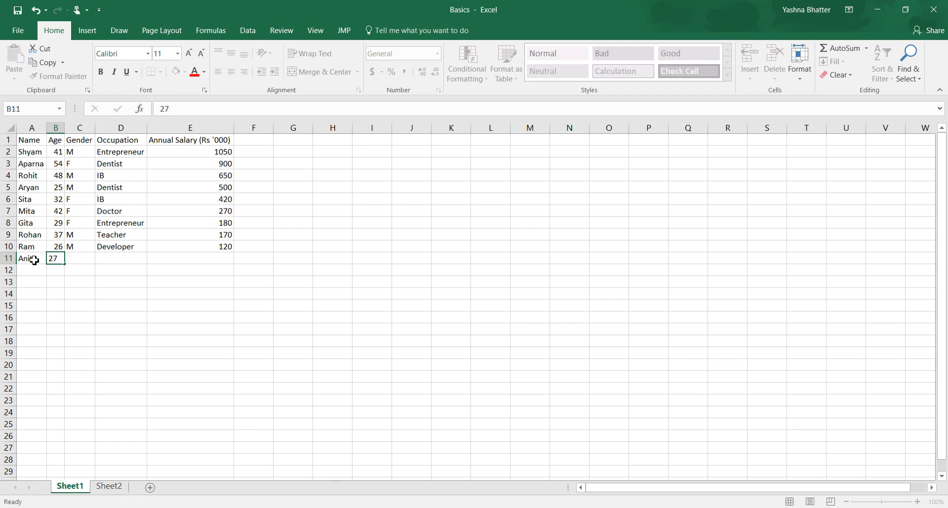
pyautogui.press('Tab')
pyautogui.write('F')
pyautogui.press('Tab')
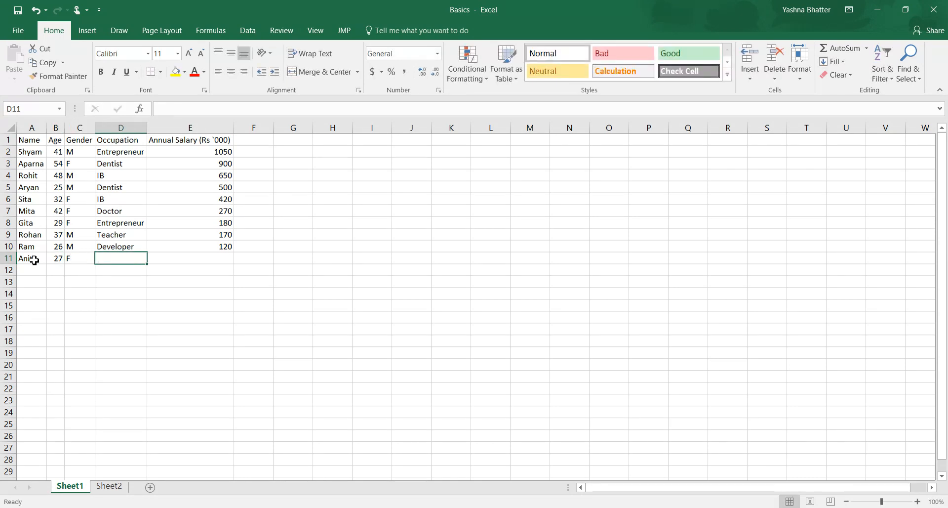
# Step: Complete the row 11 record with the occupation Doctor and an annual salary of 800
pyautogui.write('Doctore')
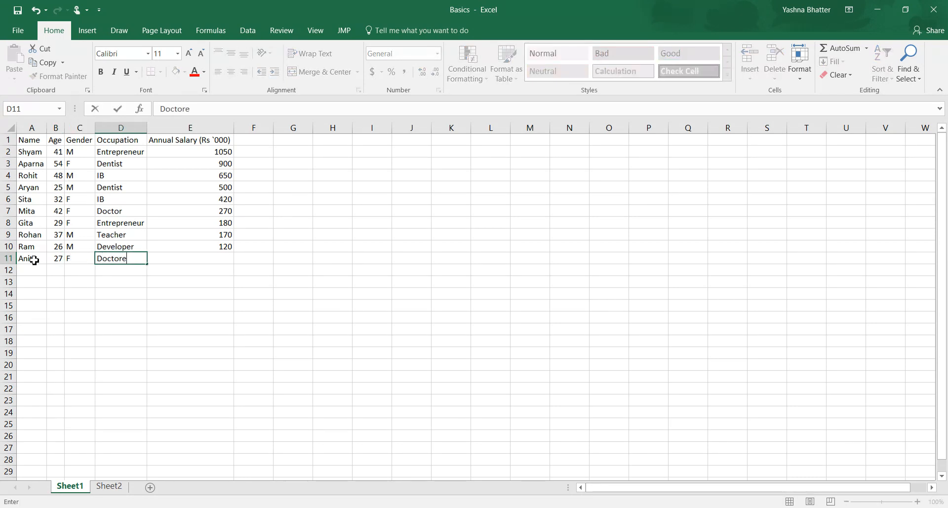
pyautogui.press('BackSpace')
pyautogui.press('Tab')
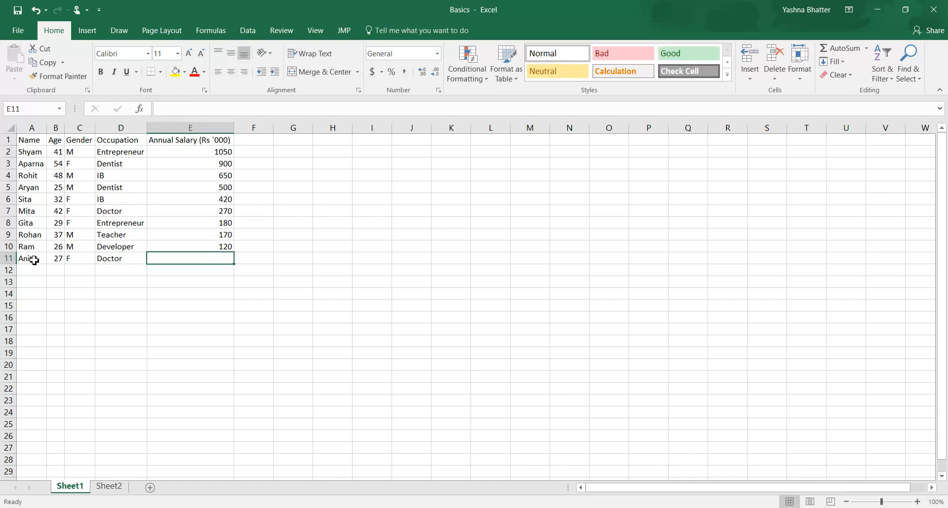
pyautogui.write('800')
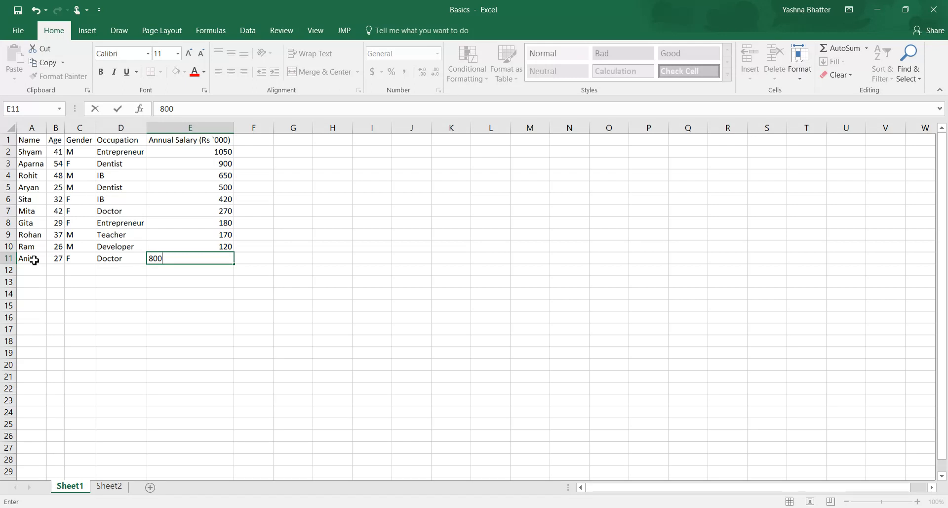
pyautogui.press('Return')
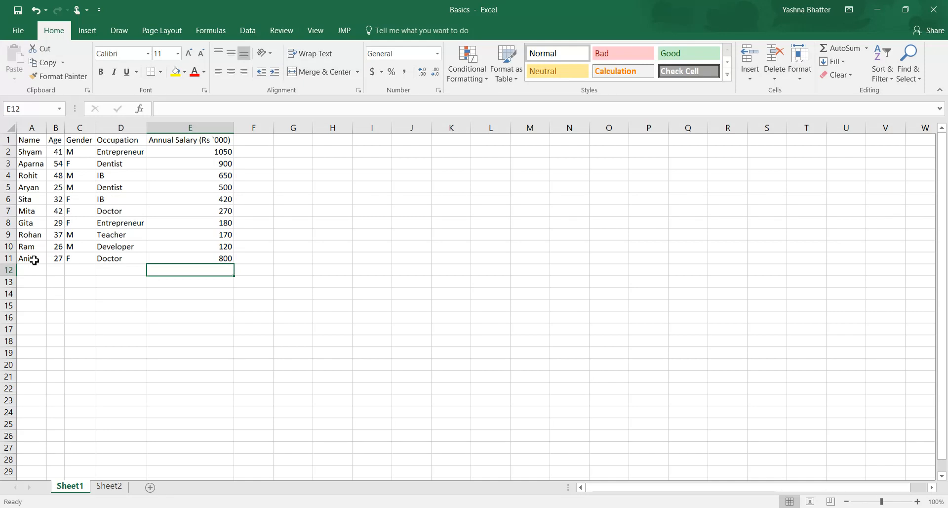
pyautogui.press('Down')
pyautogui.press('Up')
# Step: Total the annual salaries in E2:E11 with a SUM formula in E12
pyautogui.click(154, 232)
pyautogui.moveTo(205, 153); pyautogui.dragTo(181, 265)
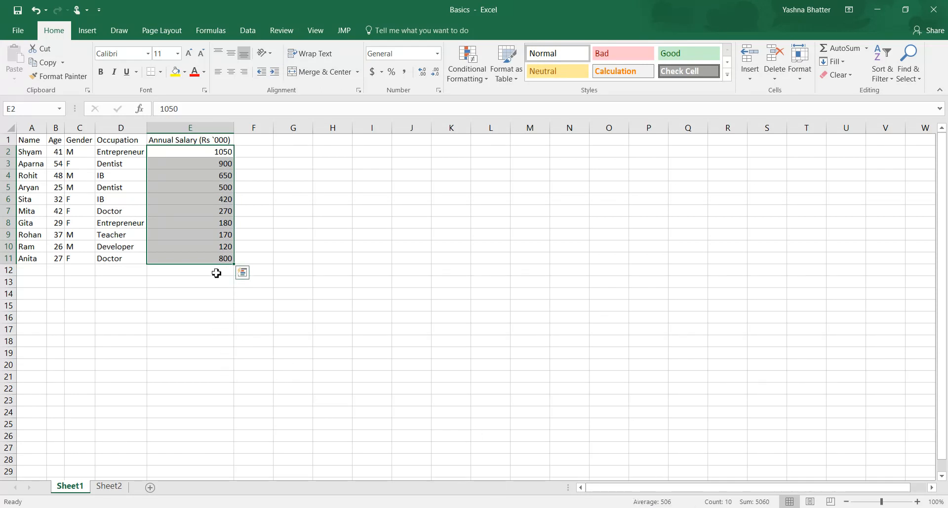
pyautogui.click(216, 273)
pyautogui.write('=')
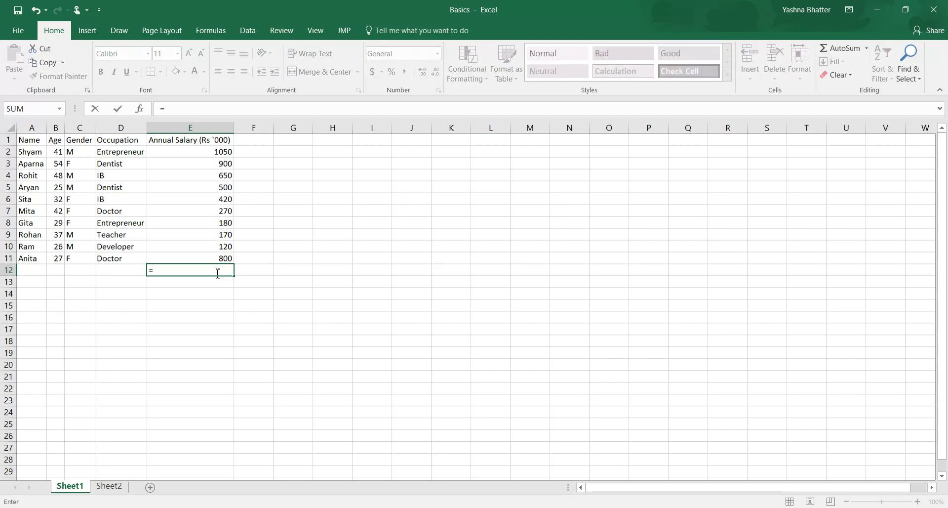
pyautogui.write('sum(')
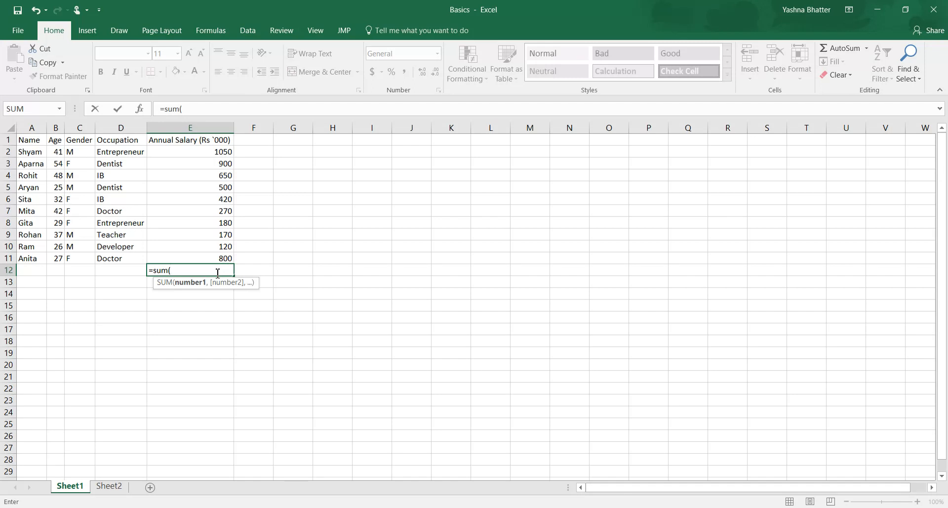
pyautogui.press('Up')
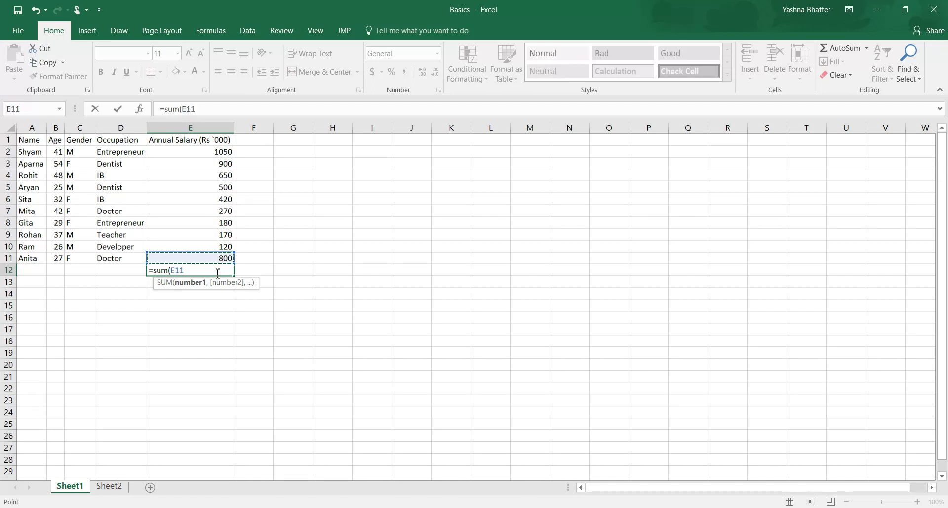
pyautogui.hotkey('shift', 'Up')
pyautogui.hotkey('shift', 'Up')
pyautogui.hotkey('shift', 'Up')
pyautogui.hotkey('shift', 'Up')
pyautogui.hotkey('shift', 'Up')
pyautogui.hotkey('shift', 'Up')
pyautogui.hotkey('shift', 'Up')
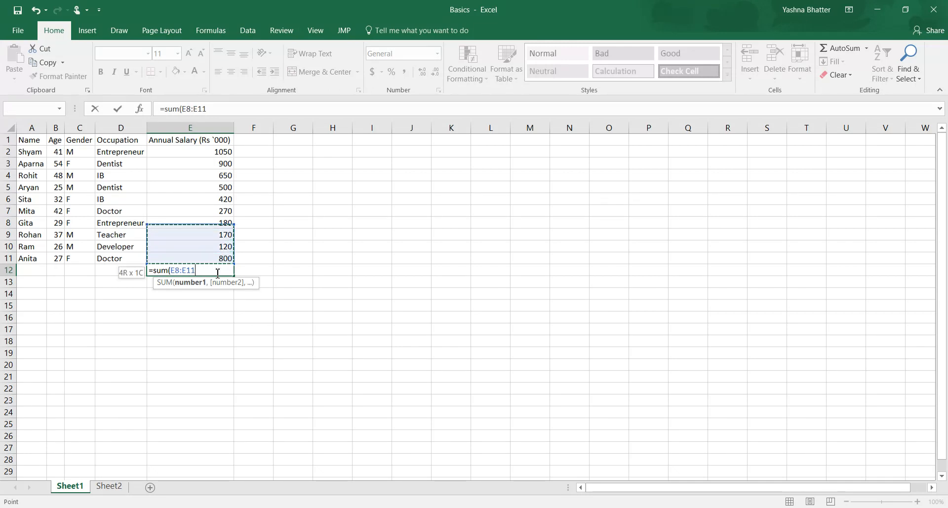
pyautogui.hotkey('shift', 'Up')
pyautogui.hotkey('shift', 'Up')
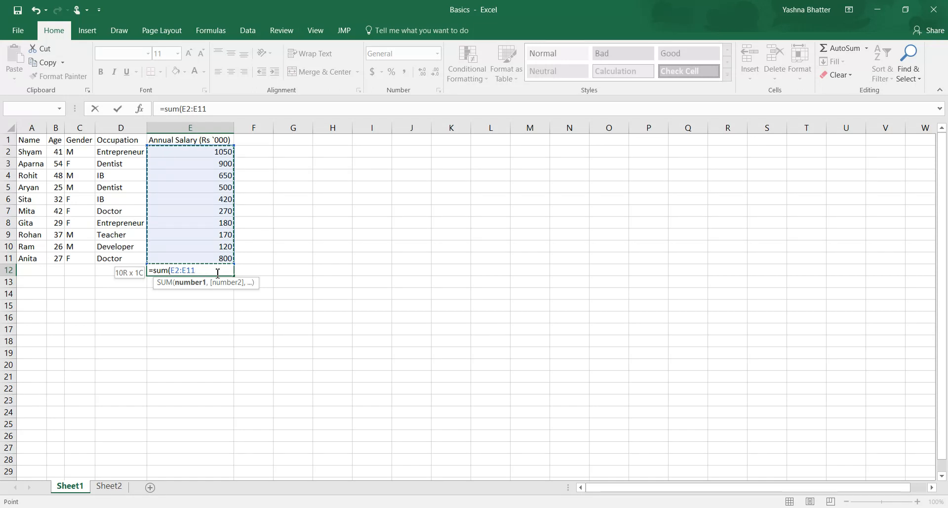
pyautogui.press('Return')
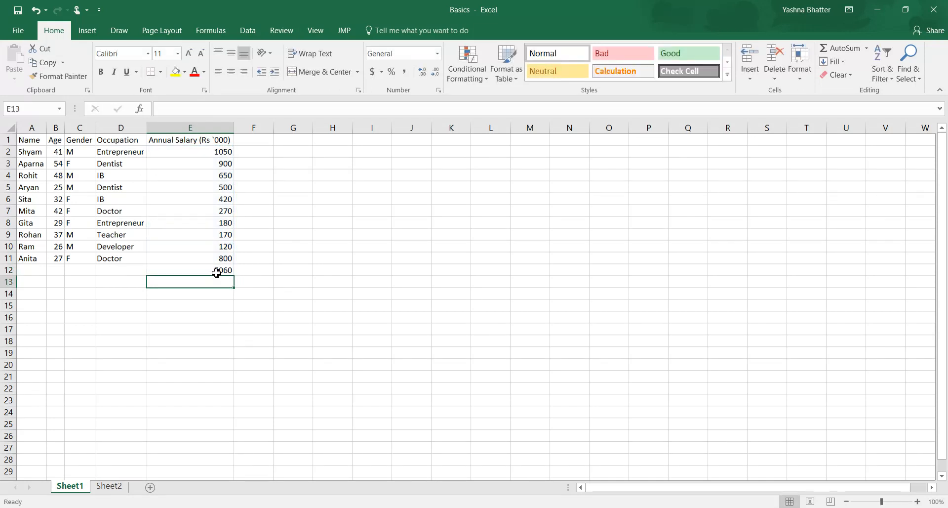
pyautogui.click(216, 273)
pyautogui.moveTo(228, 154); pyautogui.dragTo(215, 260)
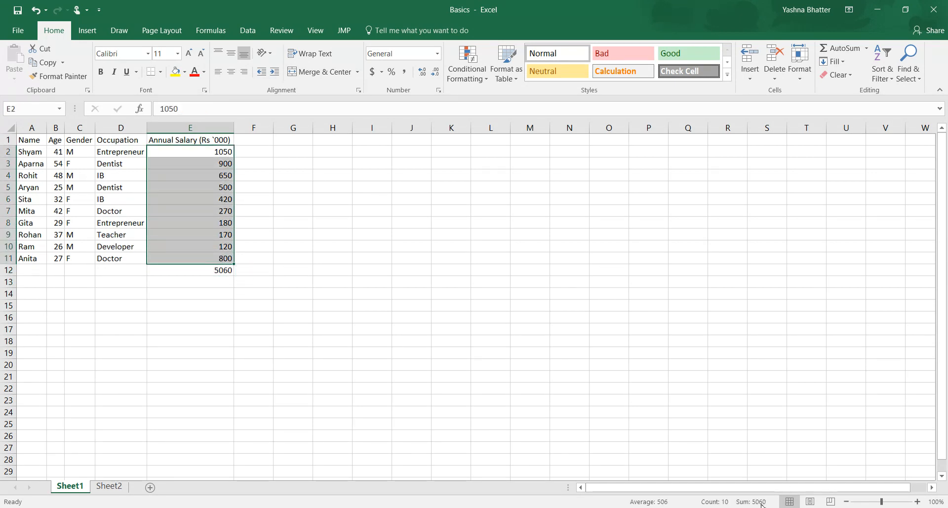
pyautogui.click(208, 270)
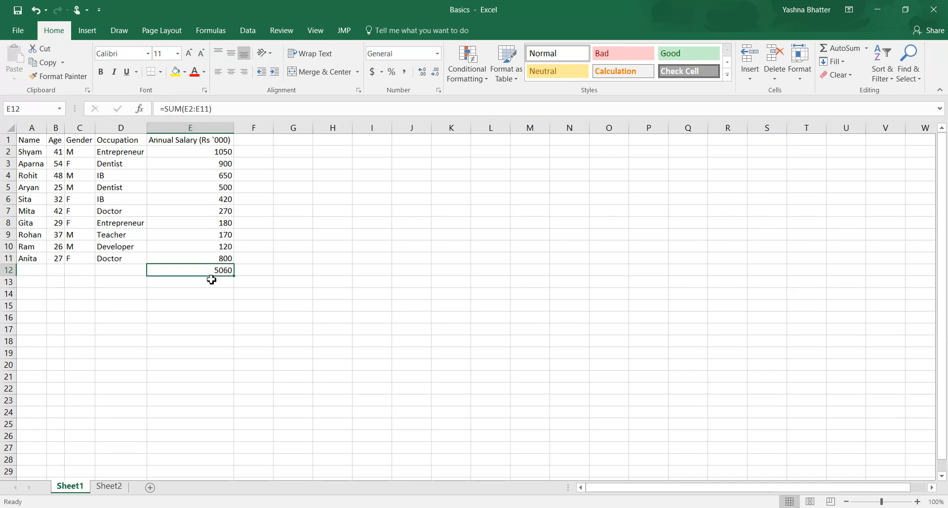
# Step: Count the salary entries in E2:E11 with a COUNT formula in E13
pyautogui.click(212, 279)
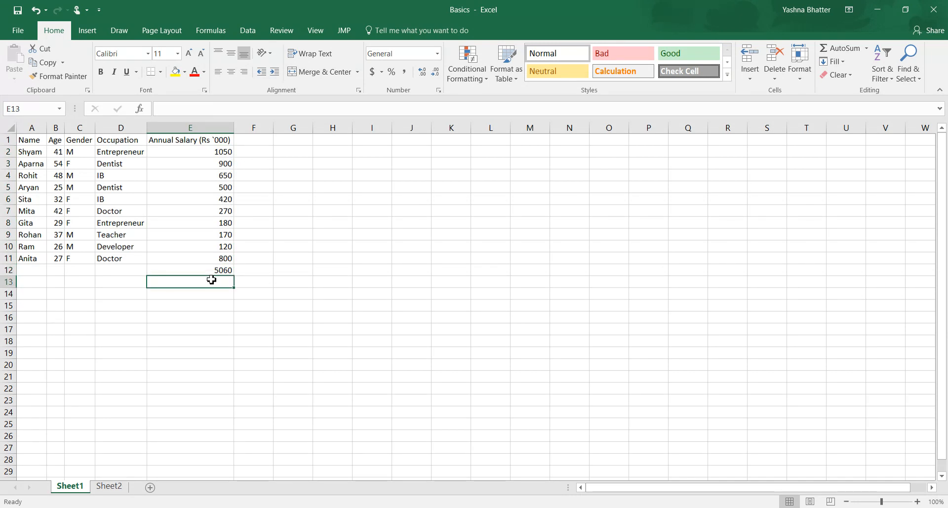
pyautogui.write('=count(')
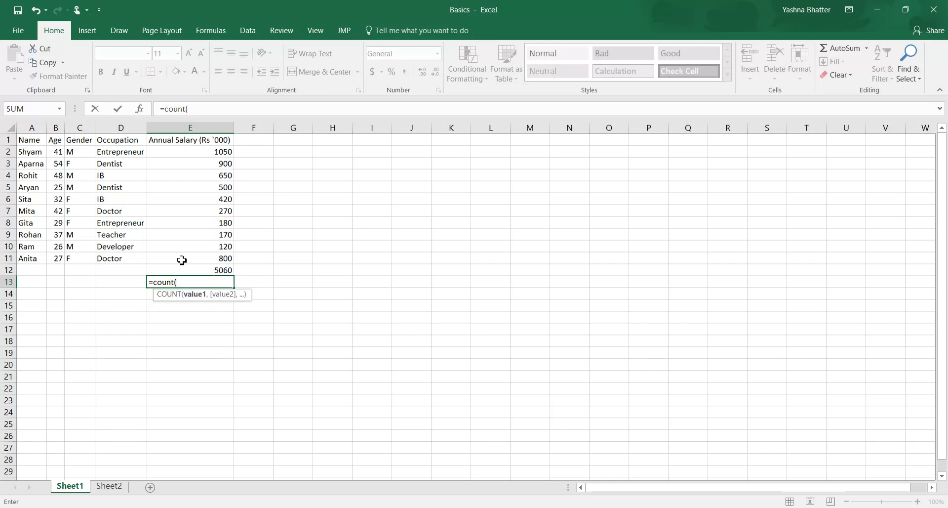
pyautogui.moveTo(181, 151); pyautogui.dragTo(198, 261)
pyautogui.write(')')
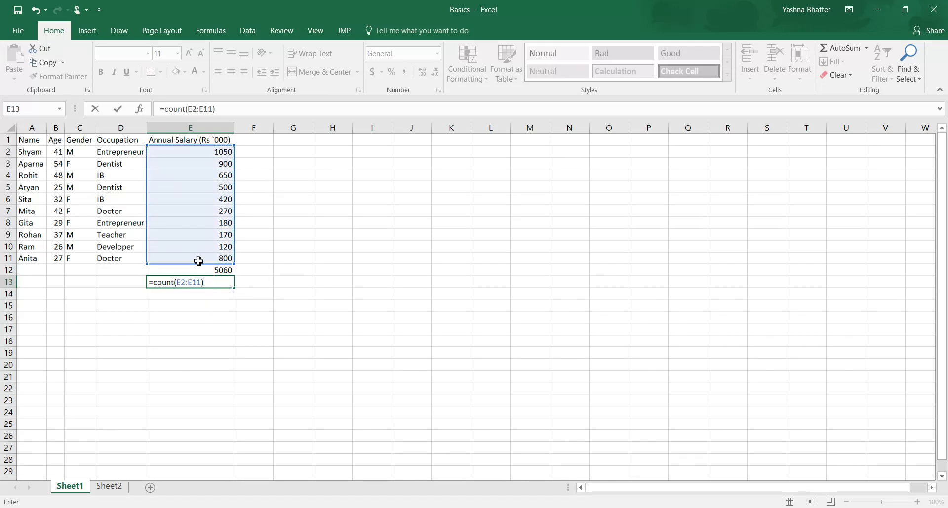
pyautogui.press('Return')
# Step: Find the lowest annual salary in E2:E11 with a MIN formula in E14
pyautogui.write('=')
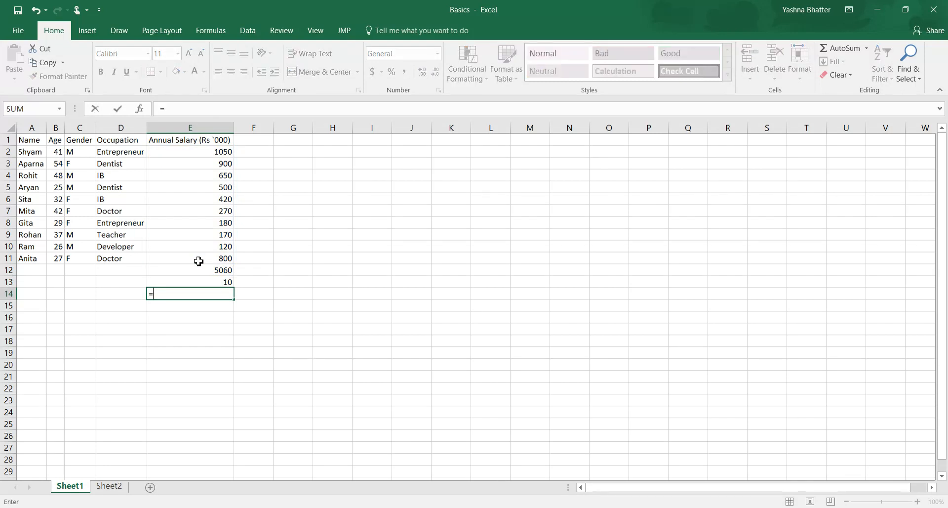
pyautogui.write('min(')
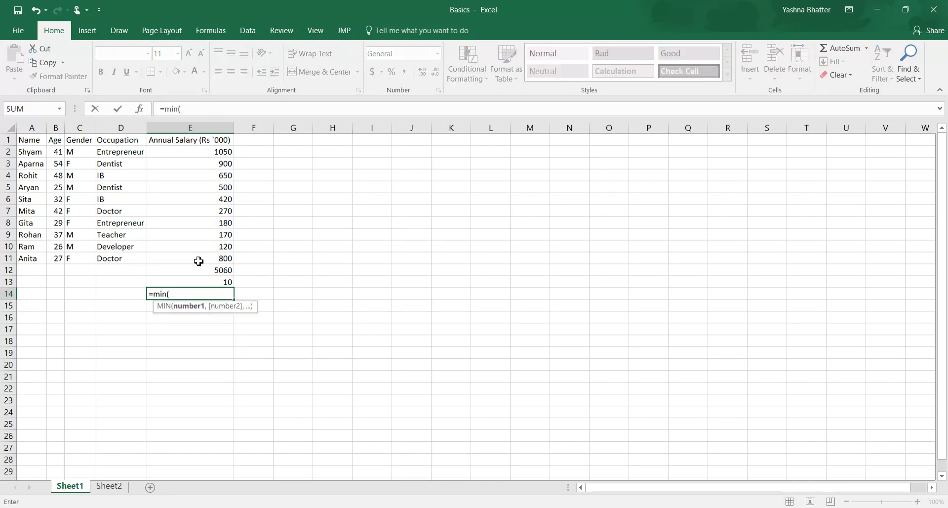
pyautogui.moveTo(208, 150); pyautogui.dragTo(225, 257)
pyautogui.press('Return')
# Step: Find the highest annual salary in E2:E11 with a MAX formula in E15
pyautogui.write('=max(')
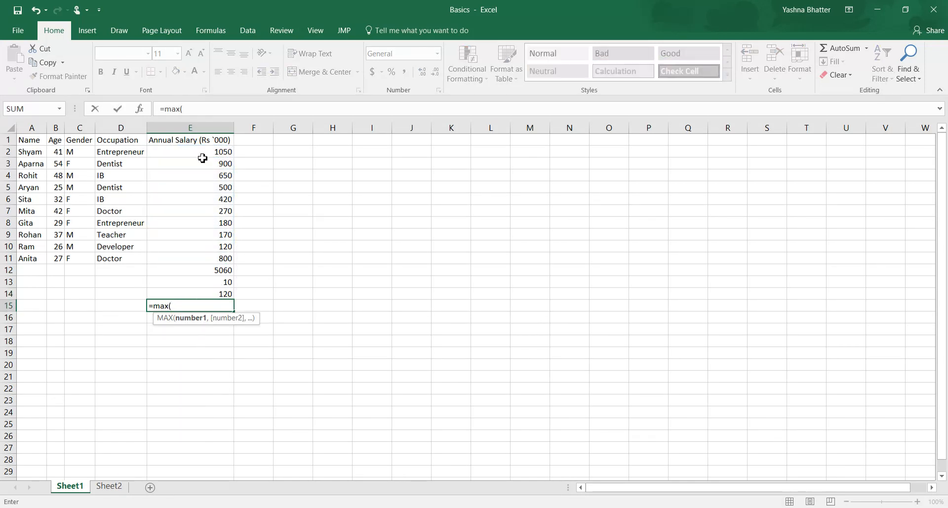
pyautogui.moveTo(195, 153); pyautogui.dragTo(188, 262)
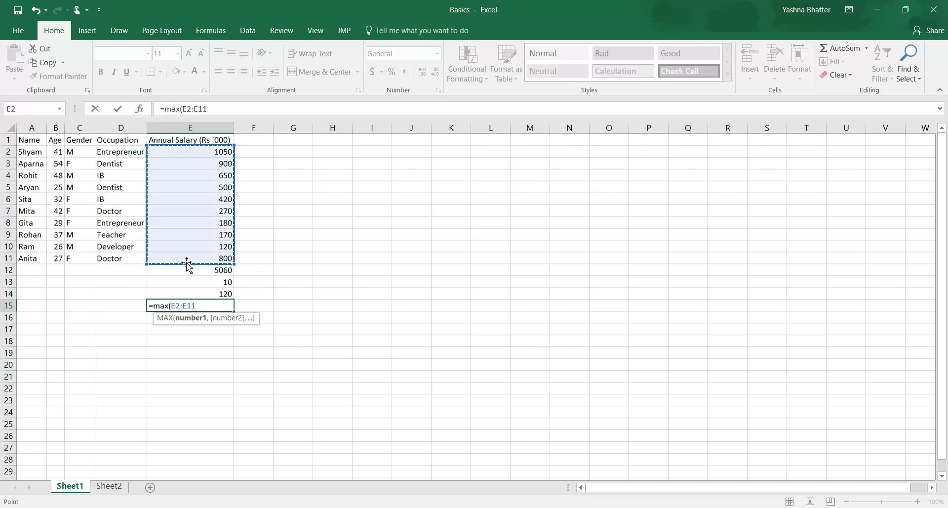
pyautogui.write(')')
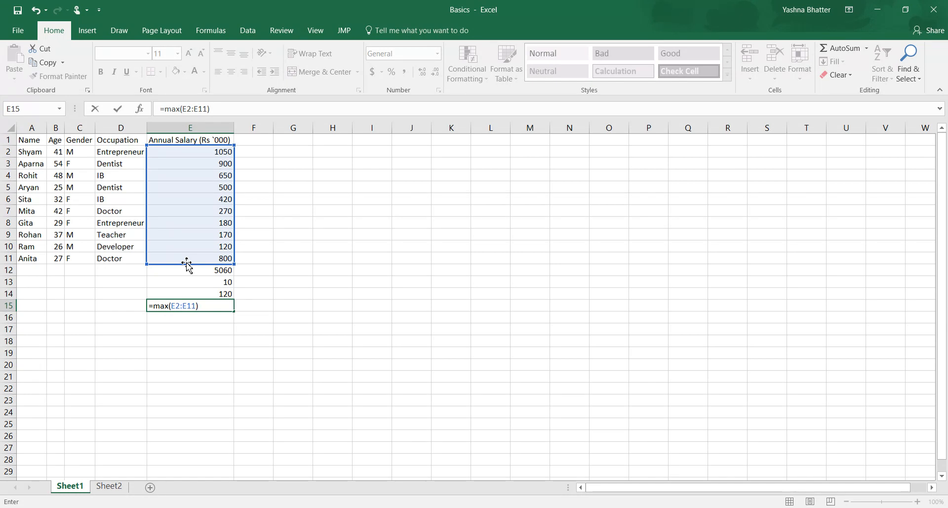
pyautogui.press('Return')
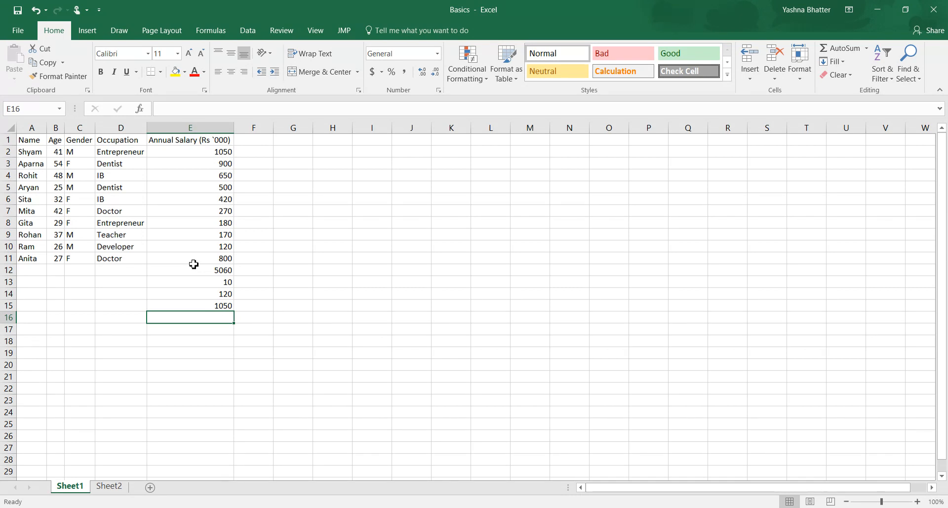
# Step: Format the column headings in A1:E1 as bold with font size 16
pyautogui.click(194, 262)
pyautogui.moveTo(39, 141); pyautogui.dragTo(166, 144)
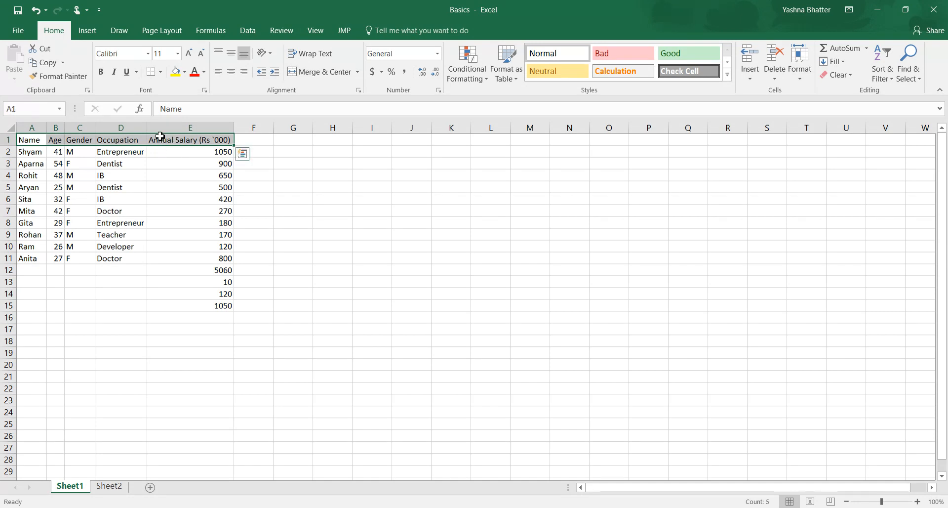
pyautogui.click(101, 73)
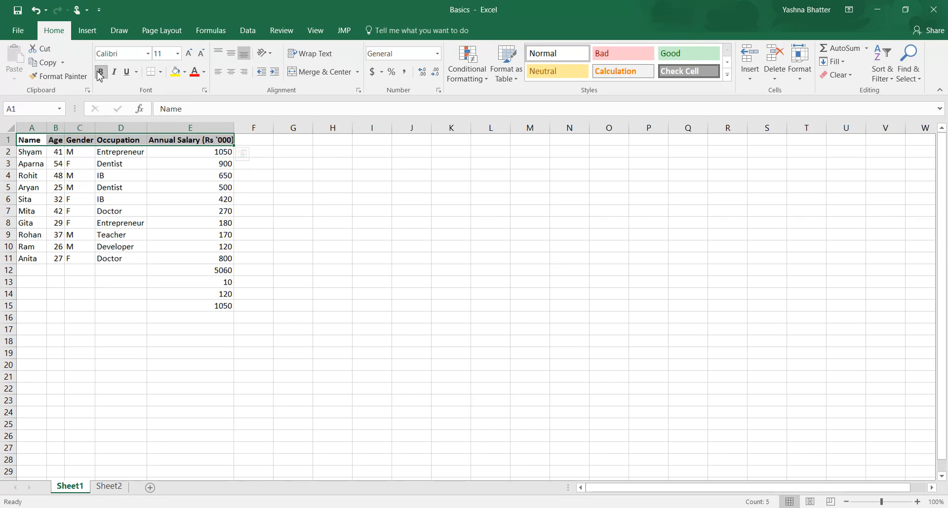
pyautogui.click(178, 54)
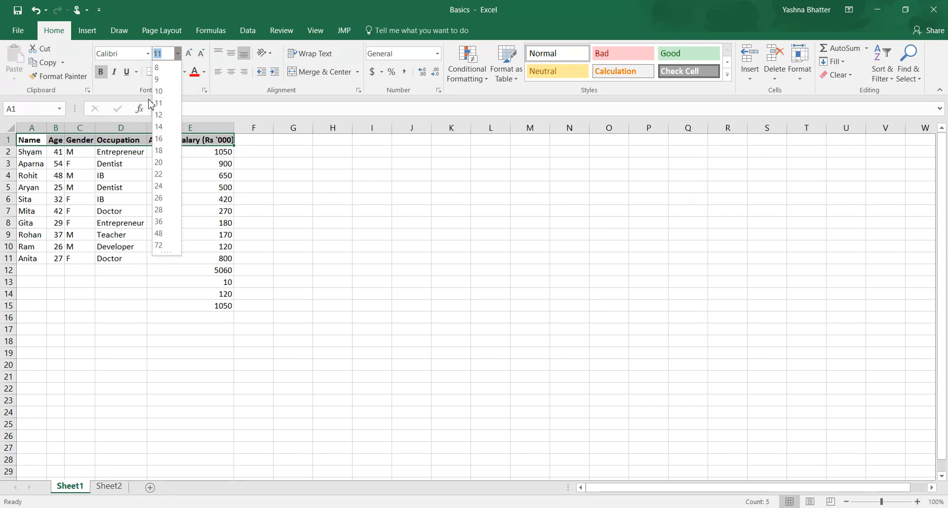
pyautogui.click(161, 139)
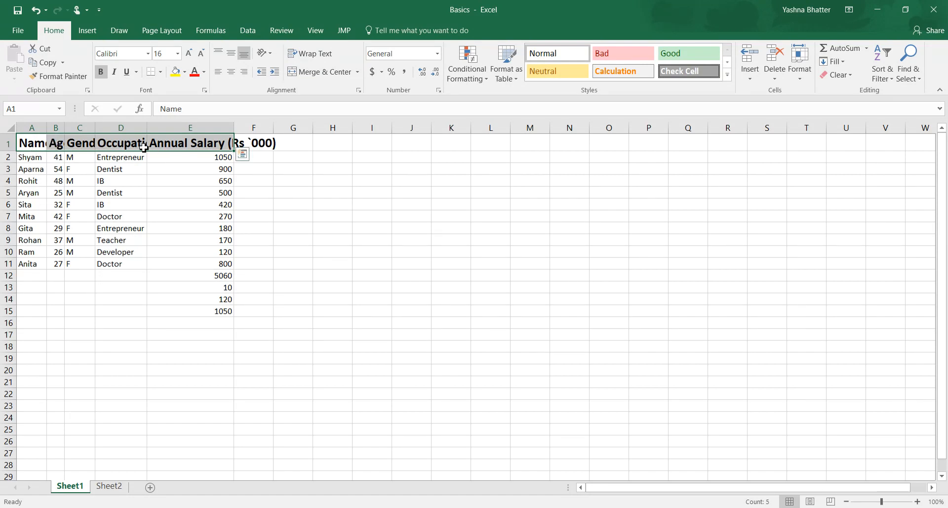
# Step: Auto-fit the width of all columns on the sheet so the enlarged headings fit
pyautogui.click(11, 128)
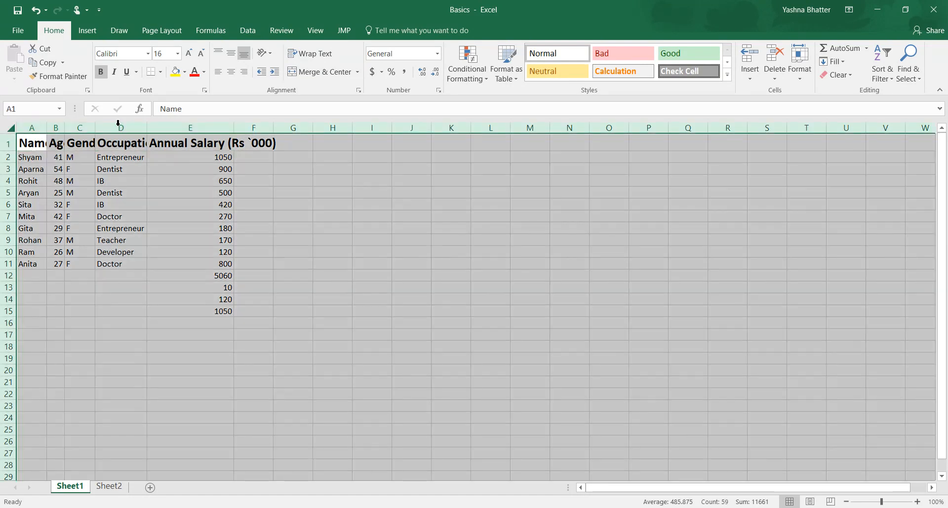
pyautogui.doubleClick(147, 127)
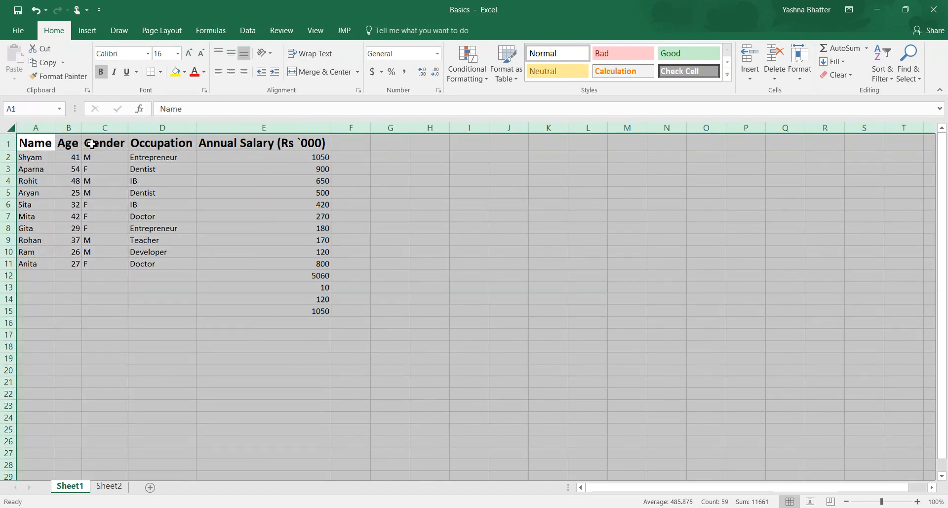
# Step: Examine the header row, the data range A1:E11 and the salary summary formulas in E12:E15
pyautogui.moveTo(52, 146); pyautogui.dragTo(298, 141)
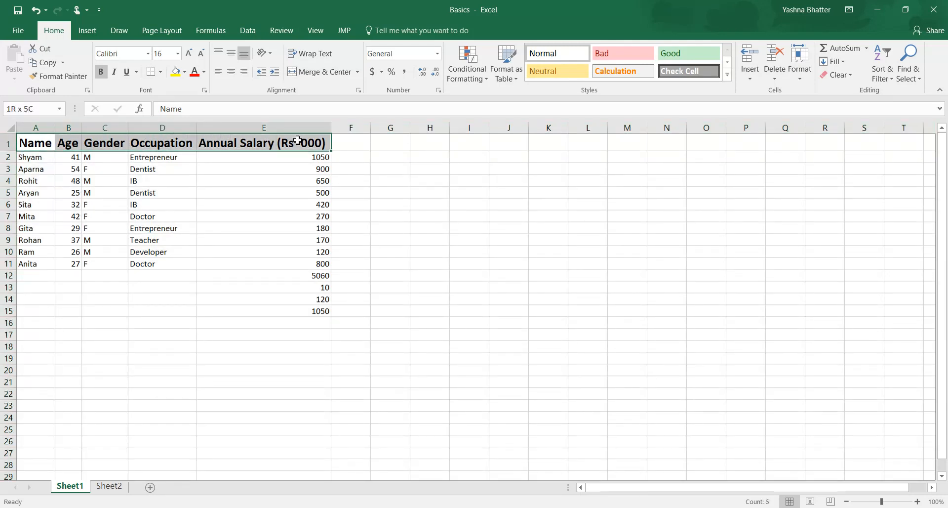
pyautogui.click(262, 204)
pyautogui.click(239, 155)
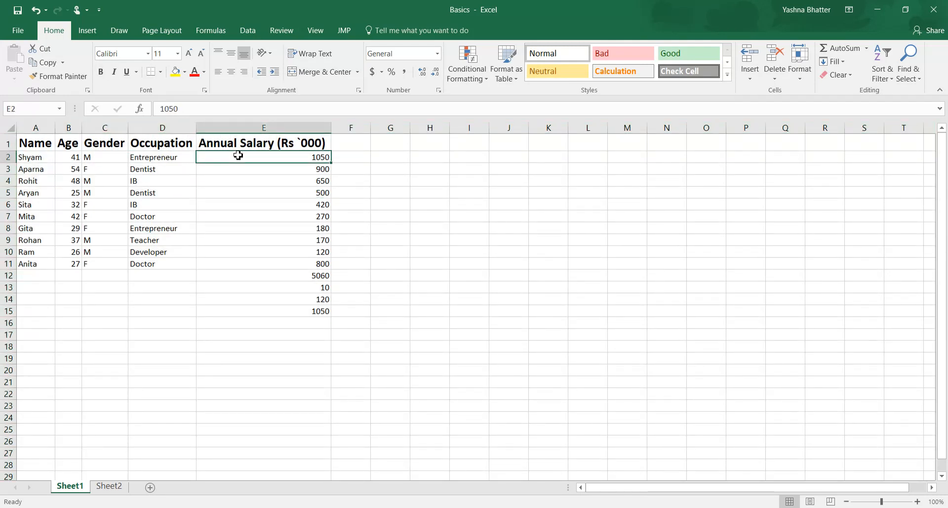
pyautogui.moveTo(46, 144); pyautogui.dragTo(322, 262)
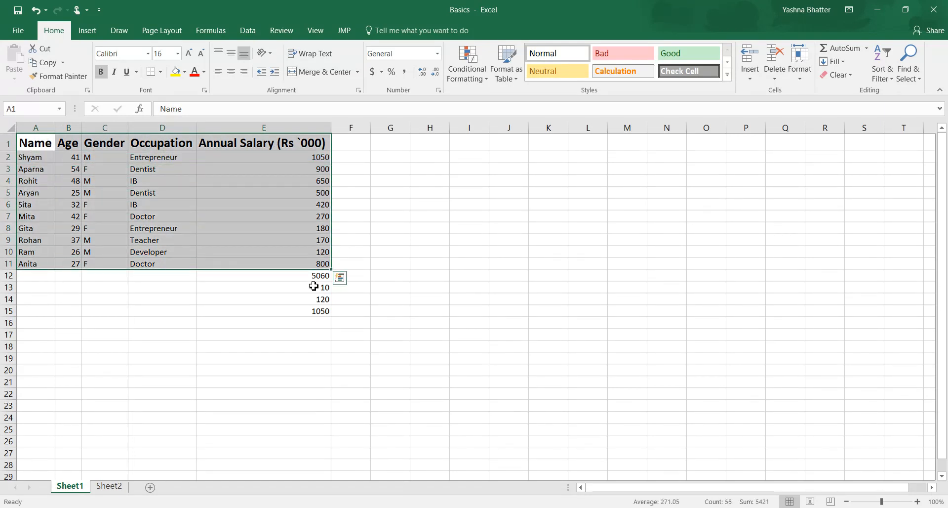
pyautogui.click(315, 286)
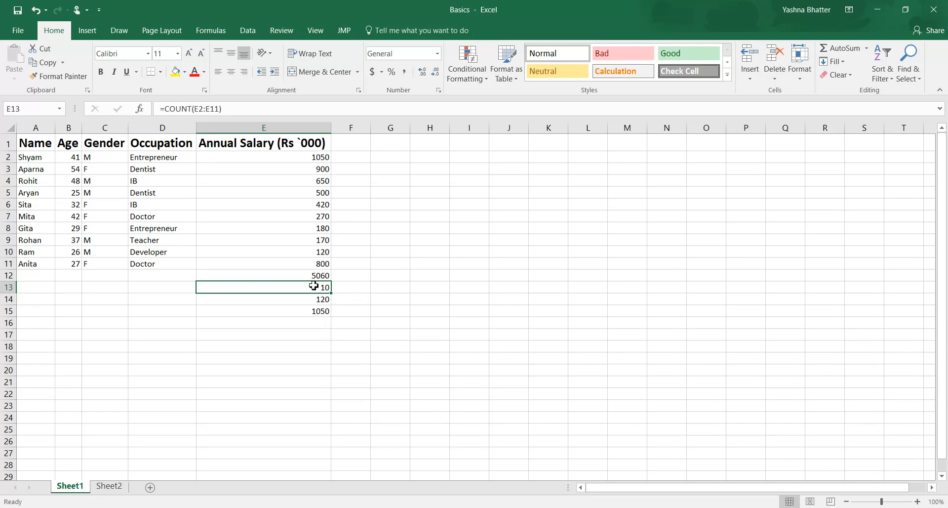
pyautogui.click(301, 275)
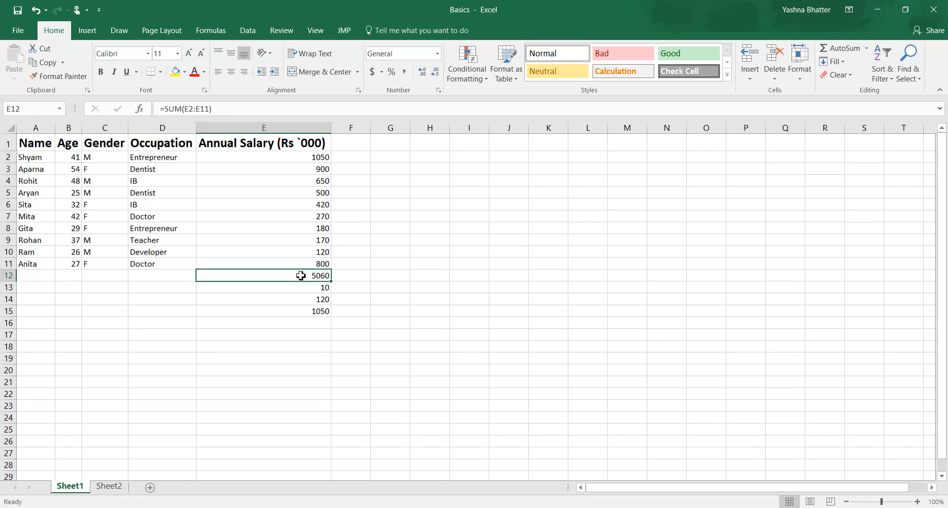
pyautogui.moveTo(212, 286); pyautogui.dragTo(216, 310)
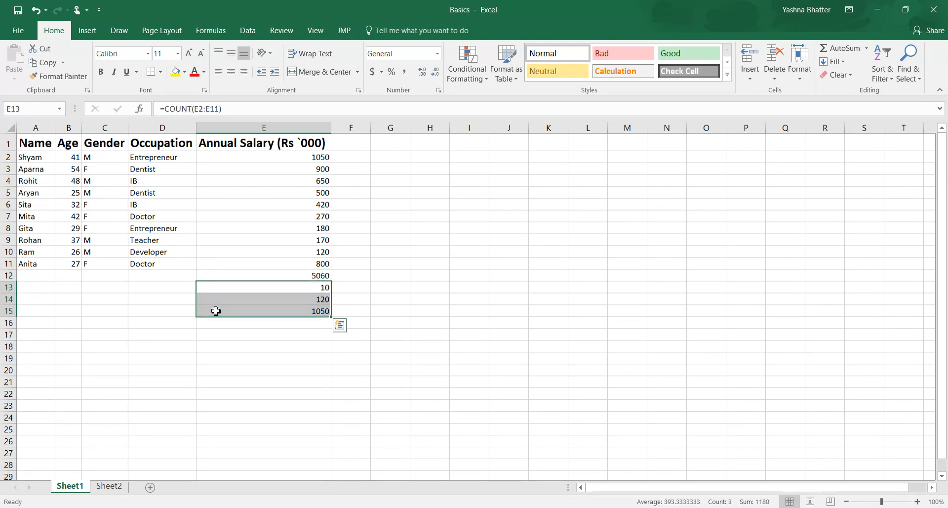
pyautogui.click(277, 273)
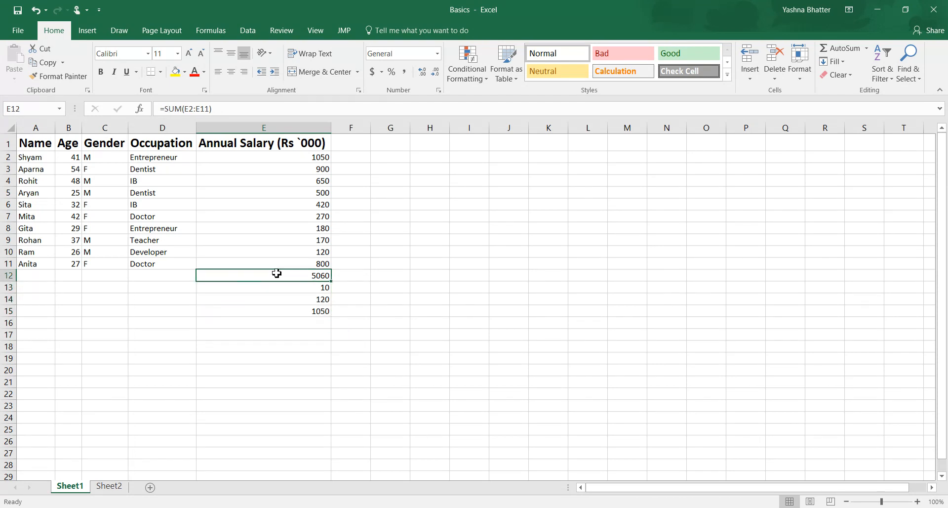